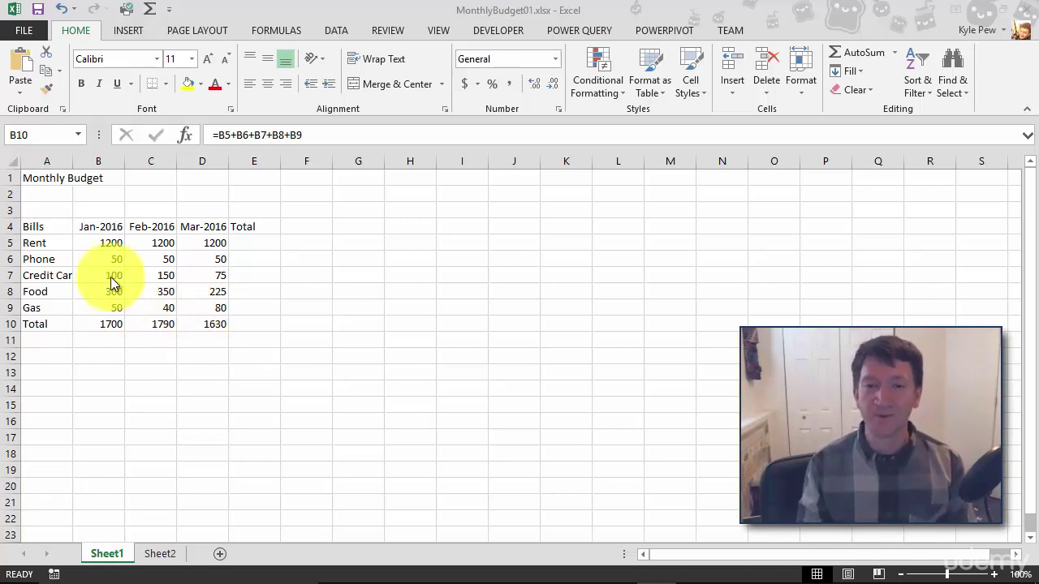
# Enter =b5+c5+d5 in E5 so Rent's Total shows 3600.
pyautogui.click(250, 244)
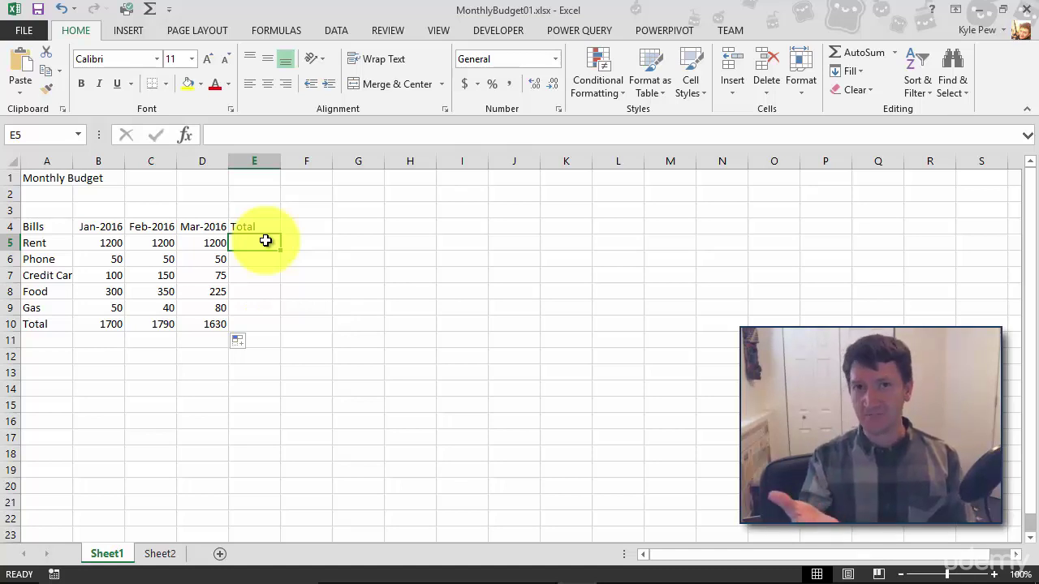
pyautogui.click(258, 262)
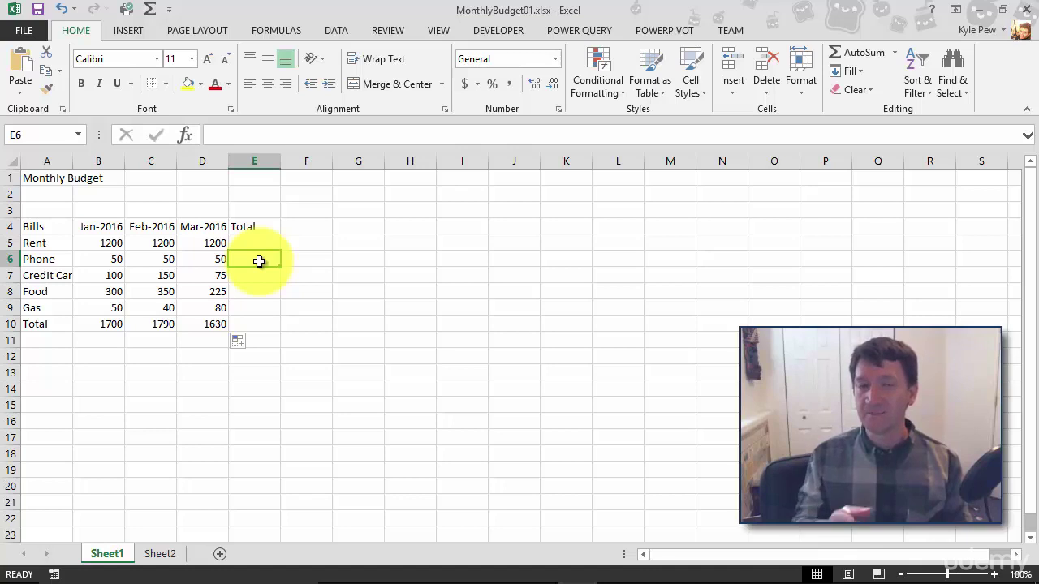
pyautogui.click(253, 241)
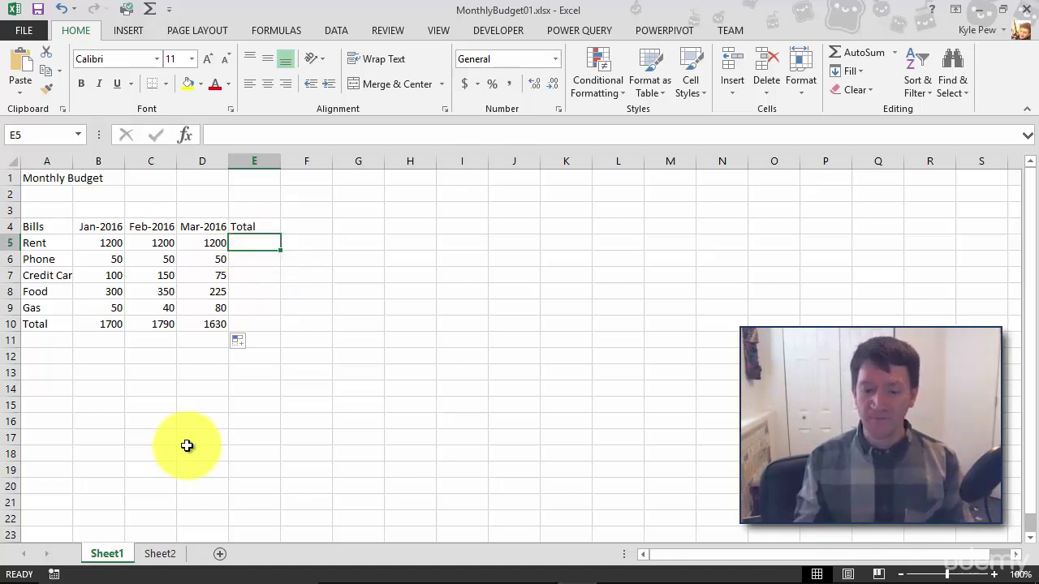
pyautogui.write('=')
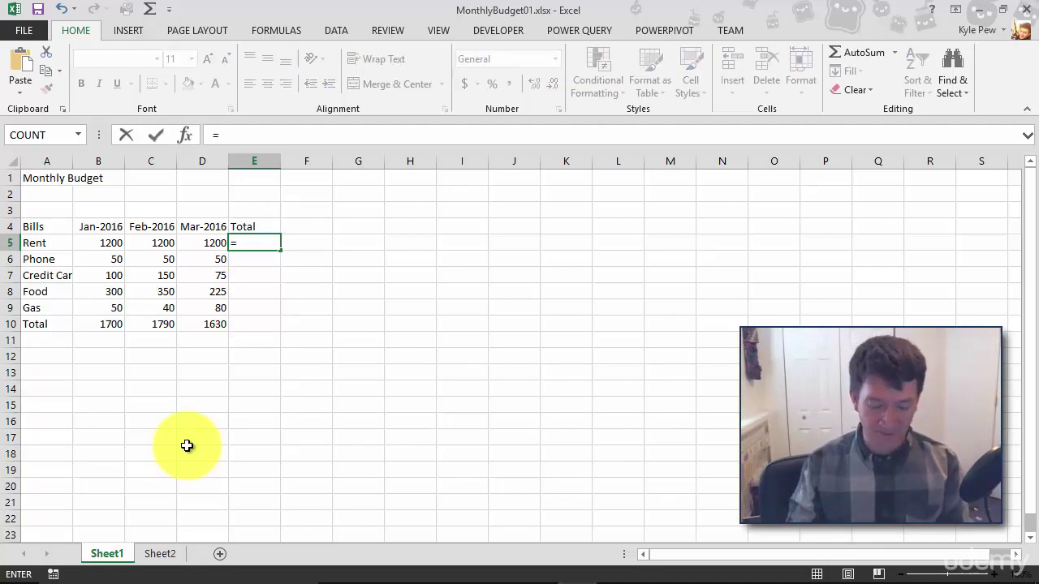
pyautogui.write('b5+')
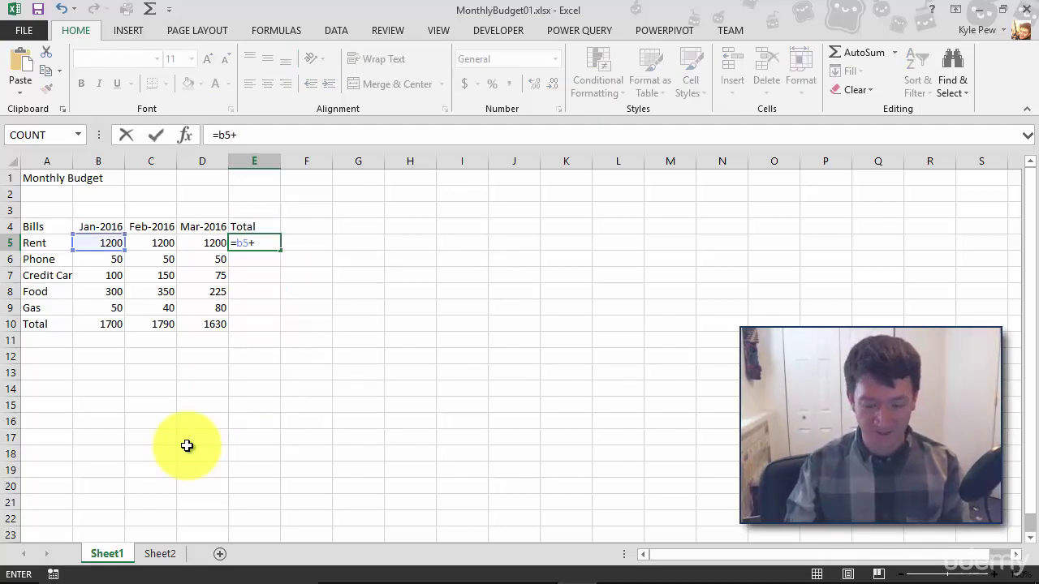
pyautogui.write('c5')
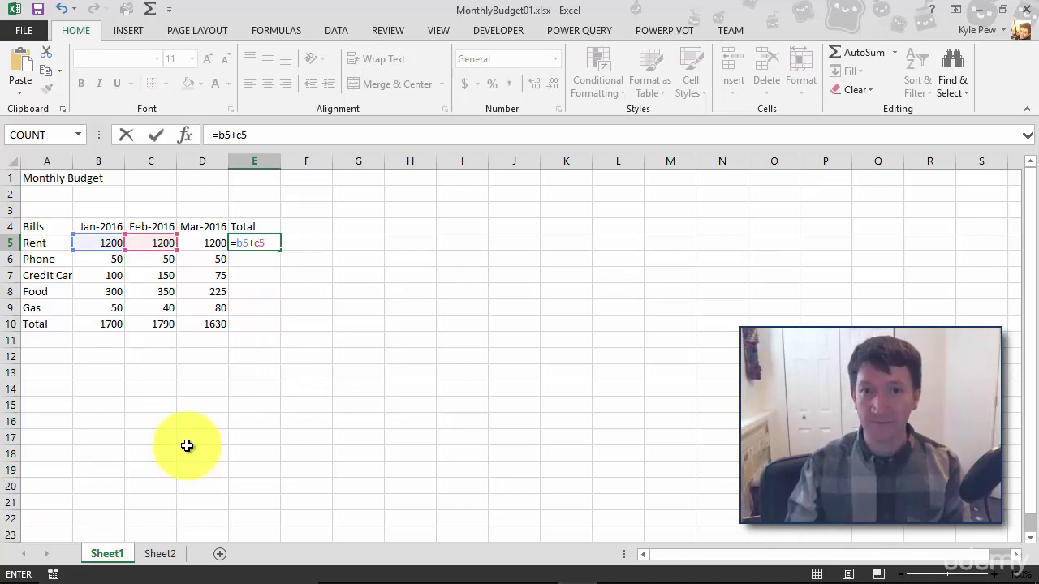
pyautogui.write('+d5')
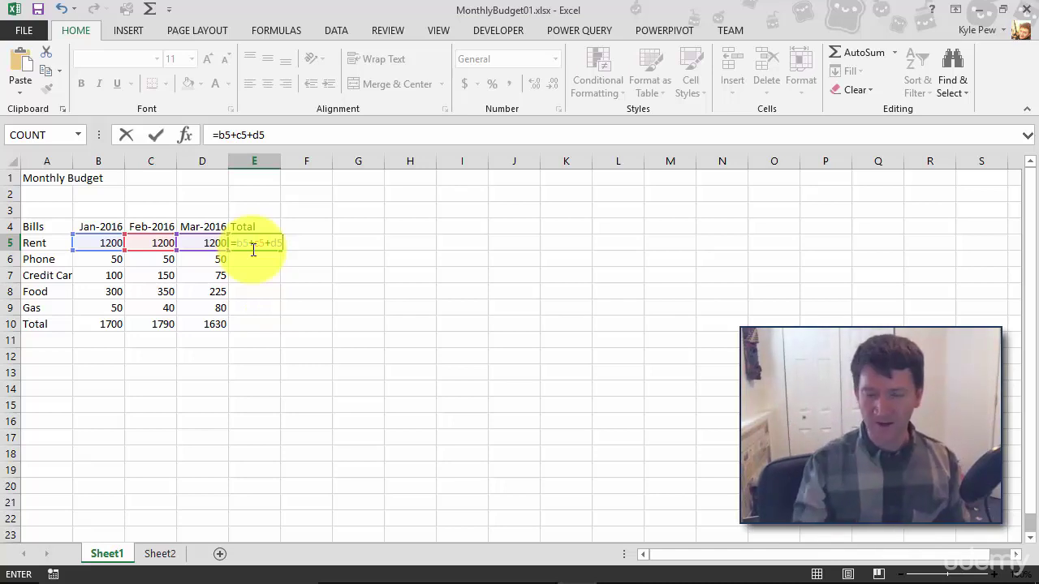
pyautogui.press('Return')
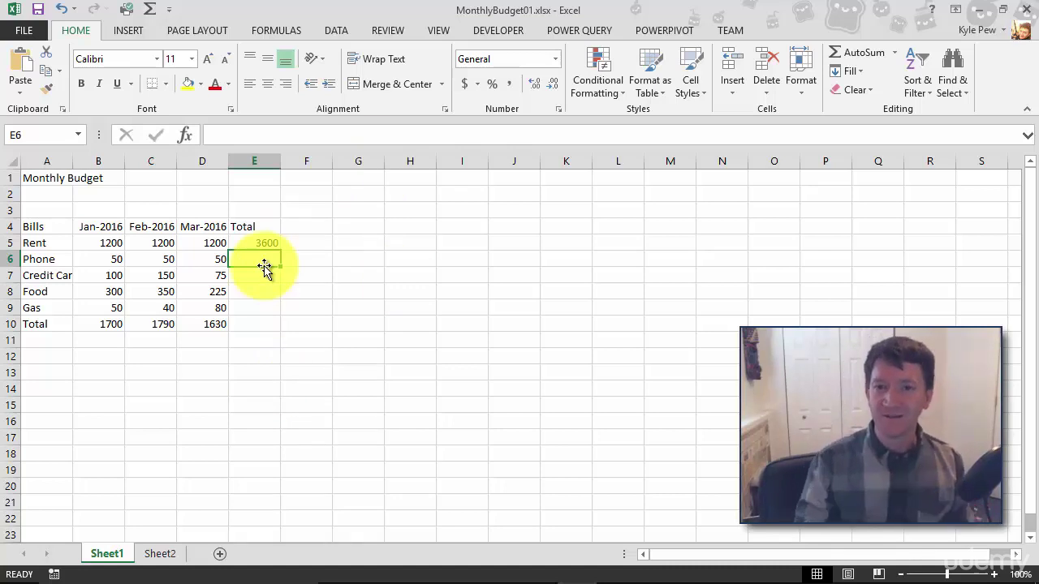
# Copy E5's total formula into E6, giving Phone the formula =B6+C6+D6 totalling 150.
pyautogui.click(245, 246)
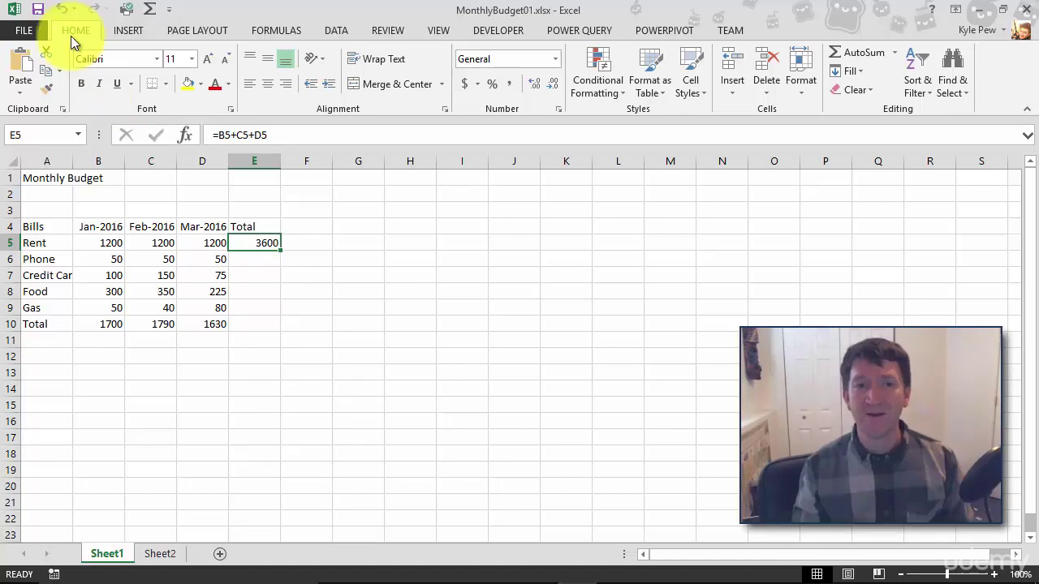
pyautogui.click(46, 71)
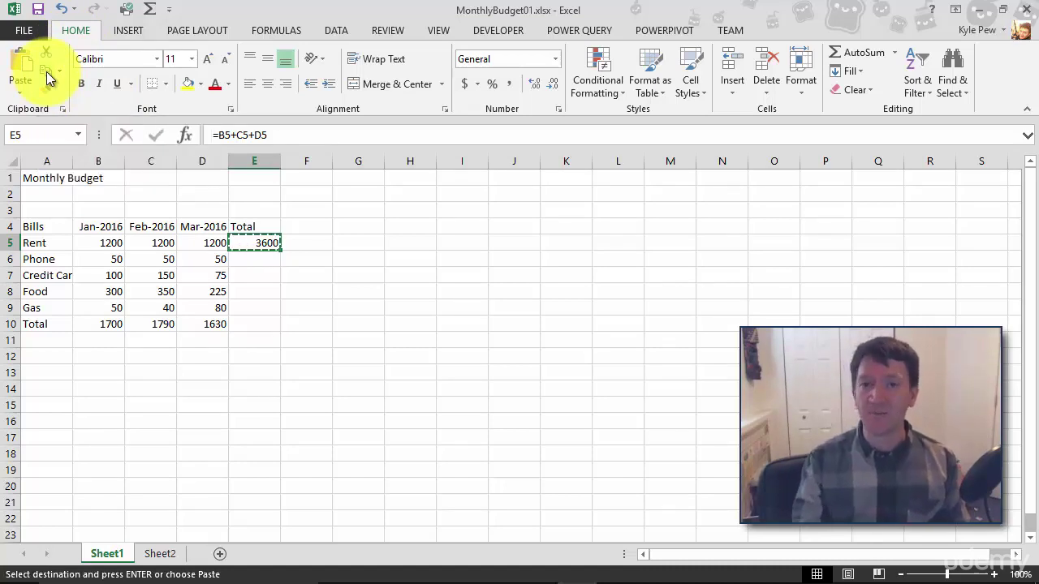
pyautogui.click(248, 257)
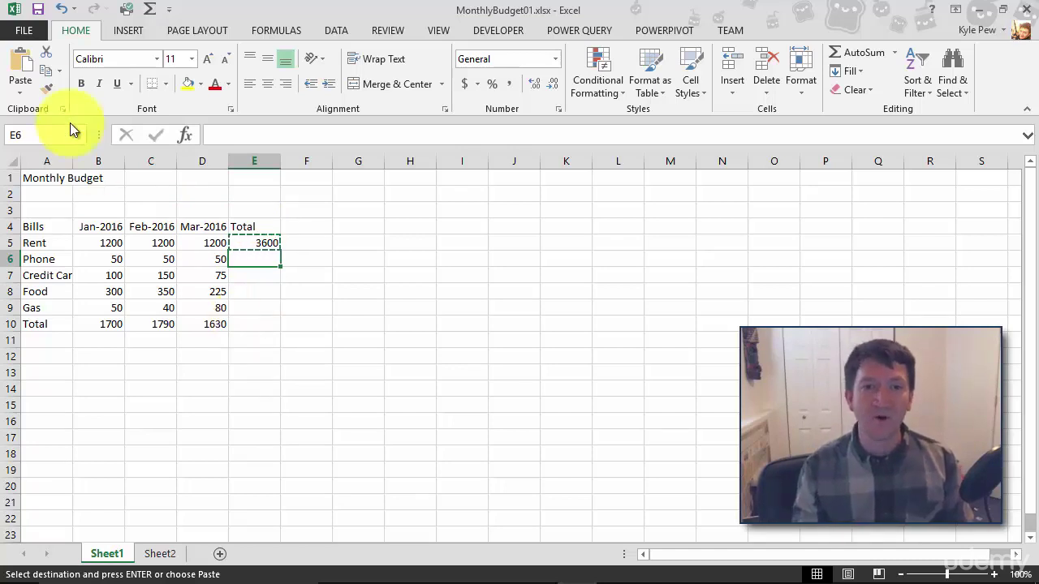
pyautogui.click(22, 69)
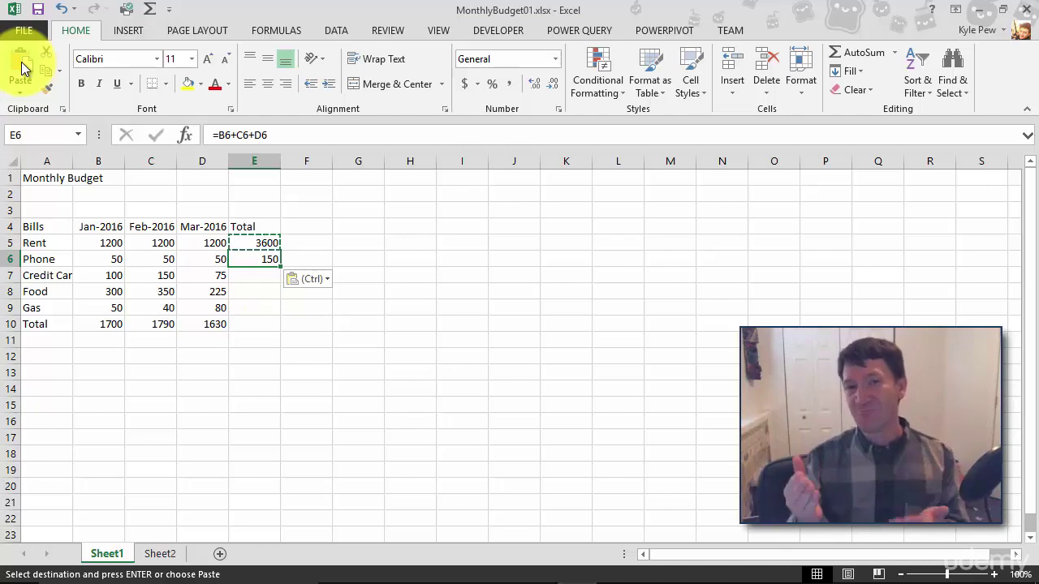
pyautogui.doubleClick(243, 259)
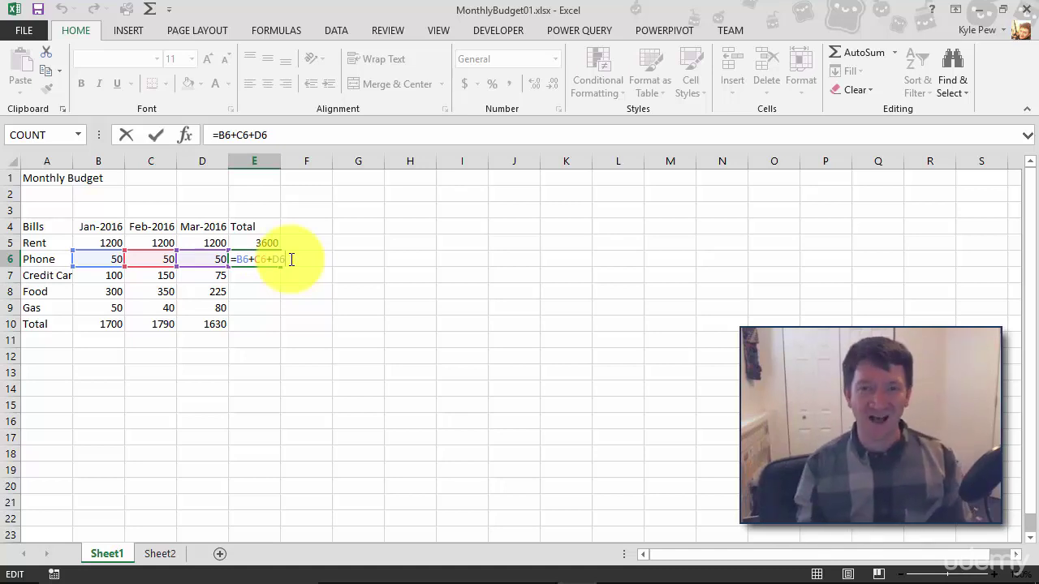
# Paste the Total formula into E7:E10, showing 325, 875, 170 and 5120.
pyautogui.press('Return')
pyautogui.click(268, 260)
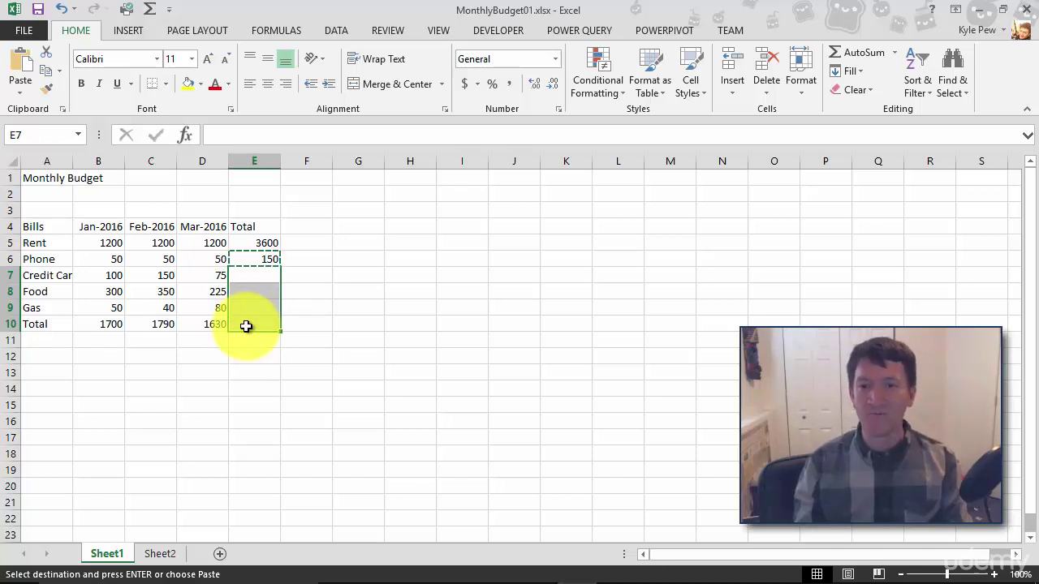
pyautogui.hotkey('ctrl', 'v')
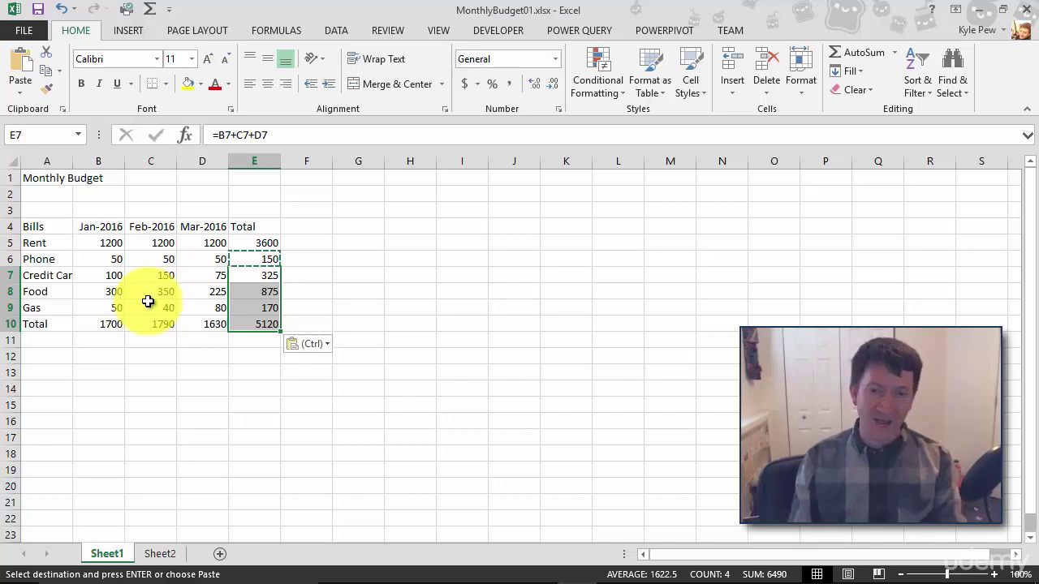
pyautogui.press('Escape')
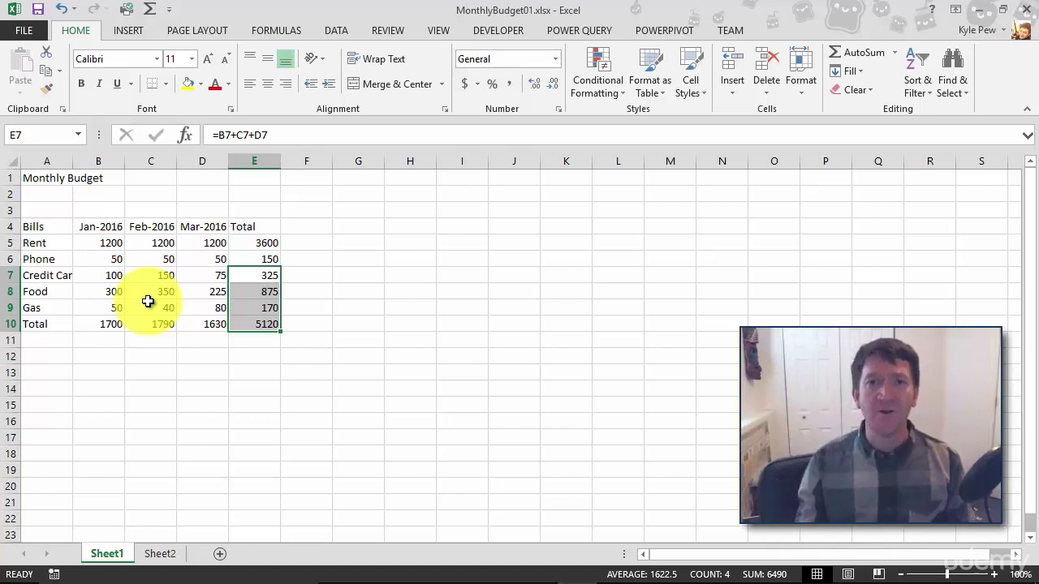
# Type the heading 'Percent' into cell F4.
pyautogui.click(287, 231)
pyautogui.moveTo(229, 572)
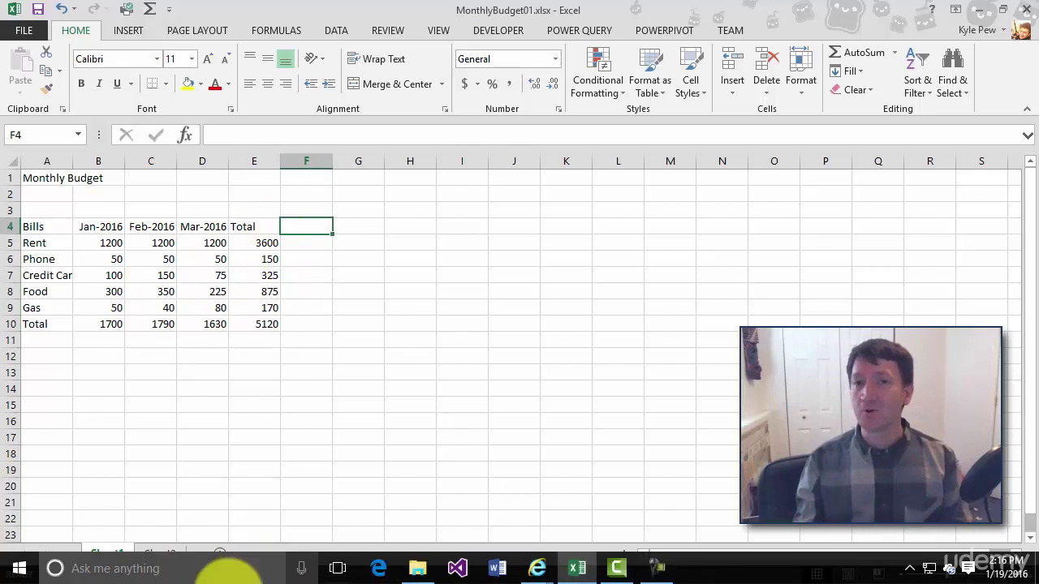
pyautogui.write('Percent')
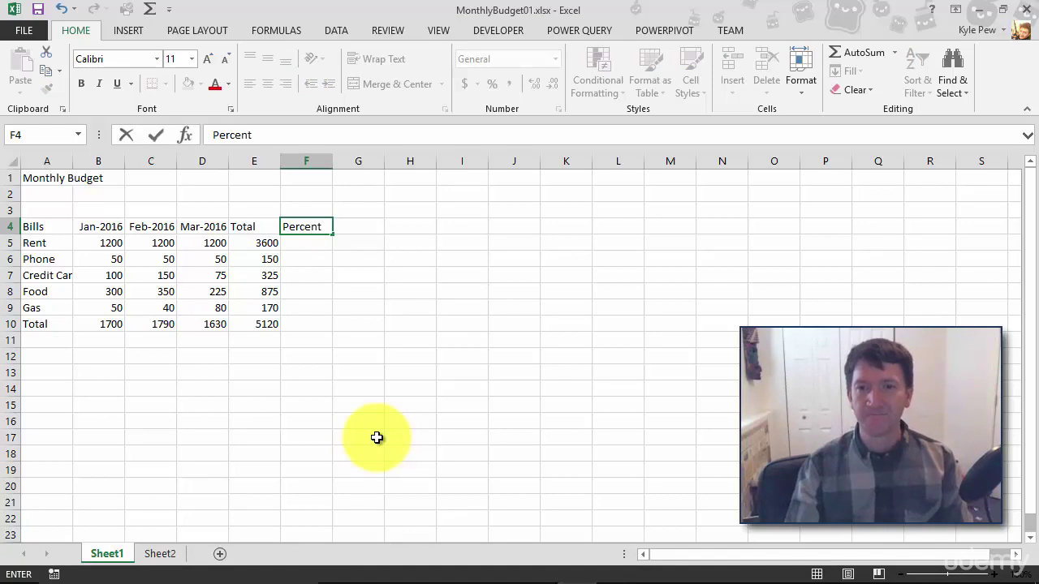
pyautogui.press('Return')
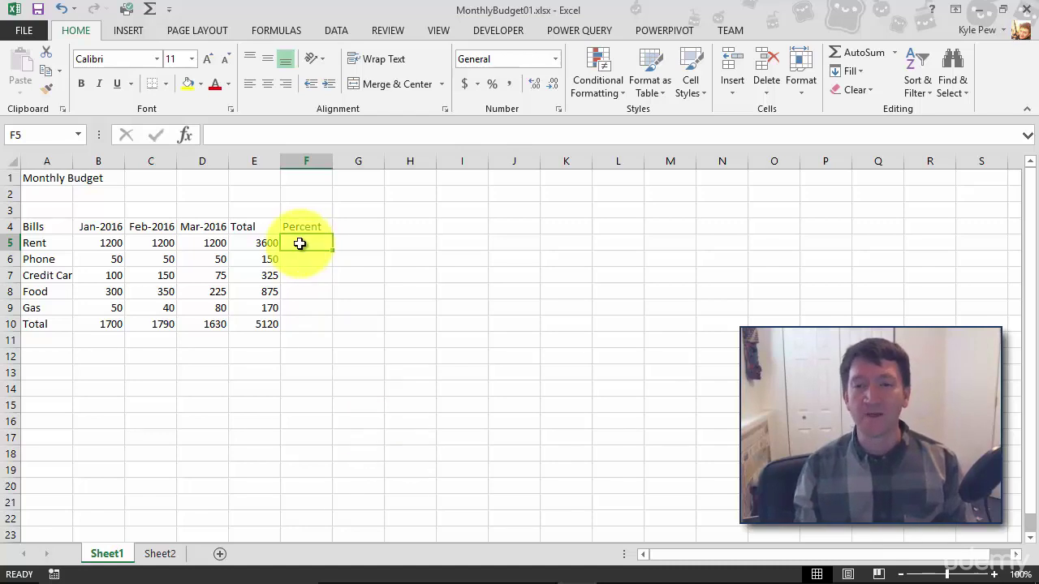
pyautogui.moveTo(267, 568)
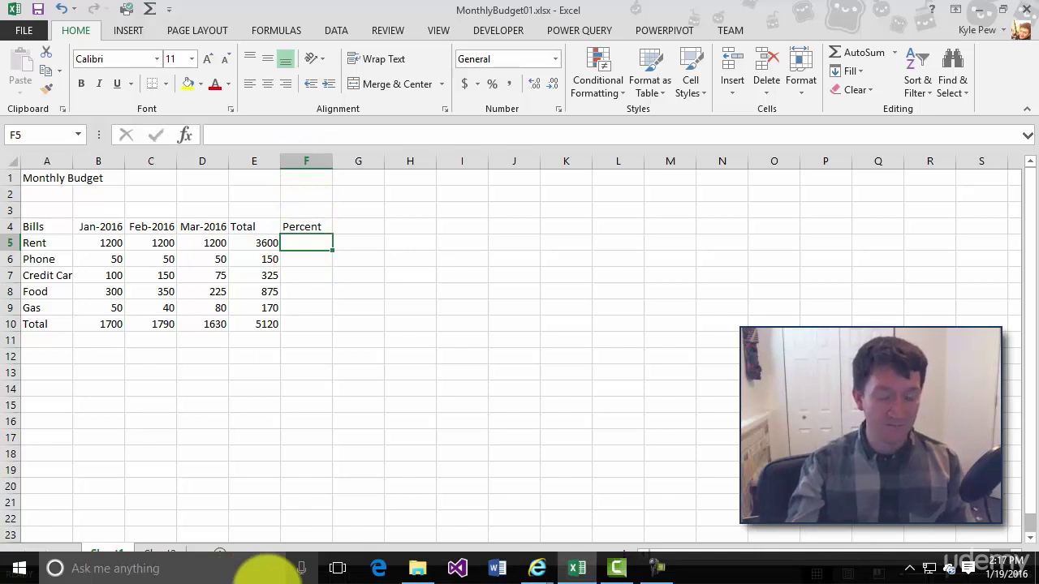
# Enter =e5/e10 in F5 so Rent's percent shows 0.703125.
pyautogui.write('=')
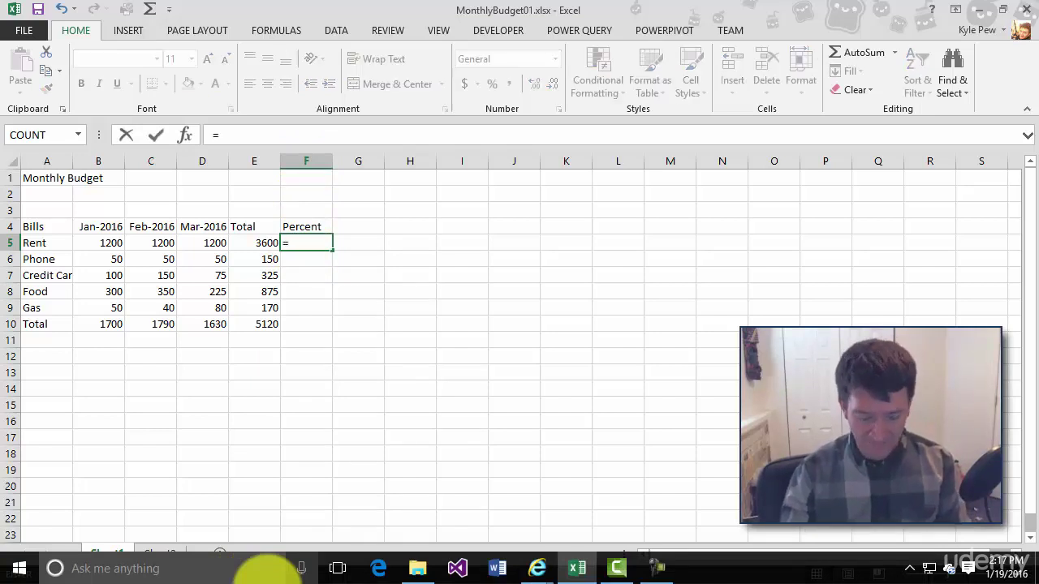
pyautogui.write('e5')
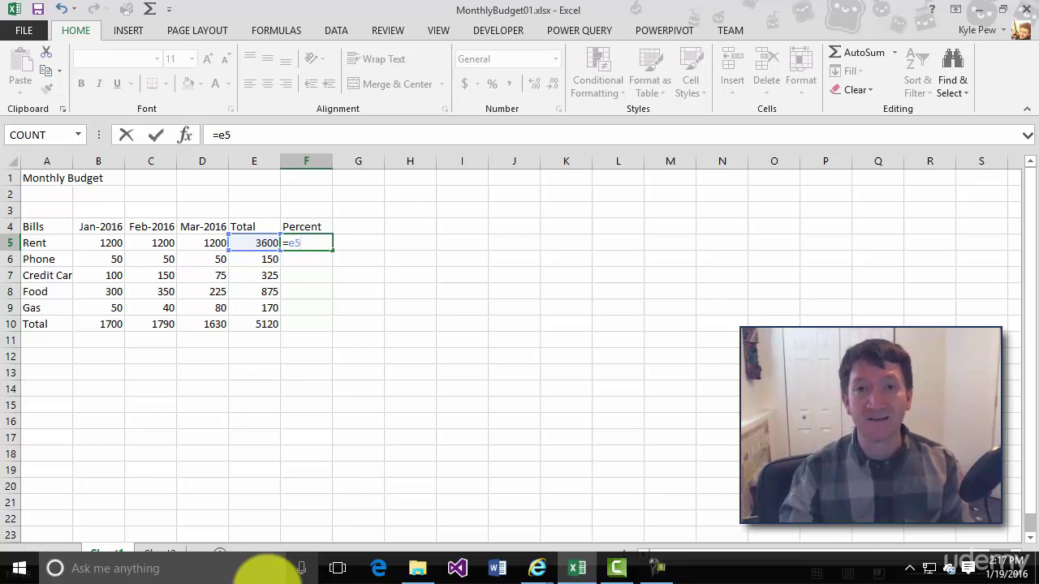
pyautogui.write('/')
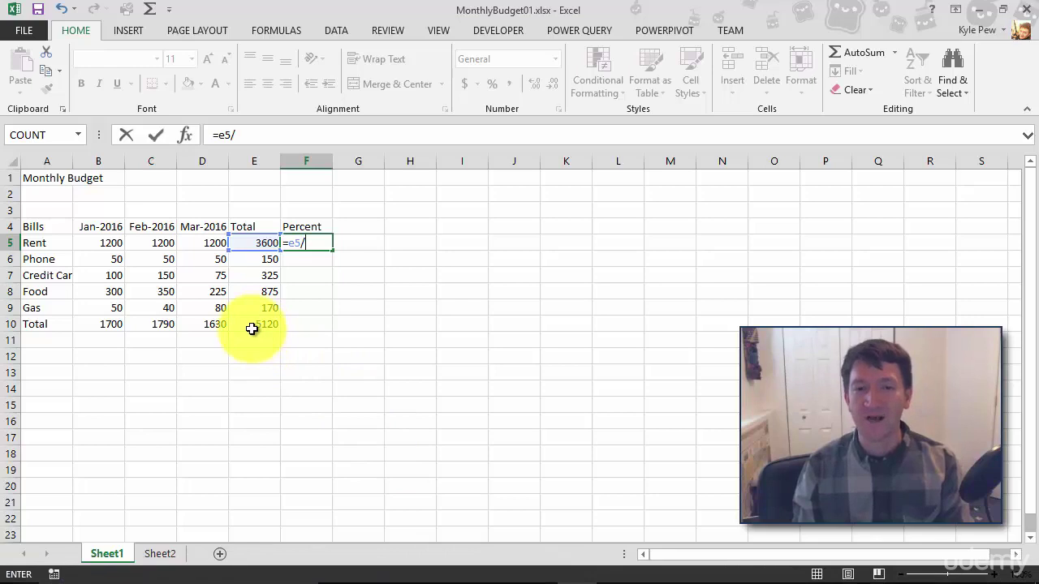
pyautogui.write('e10')
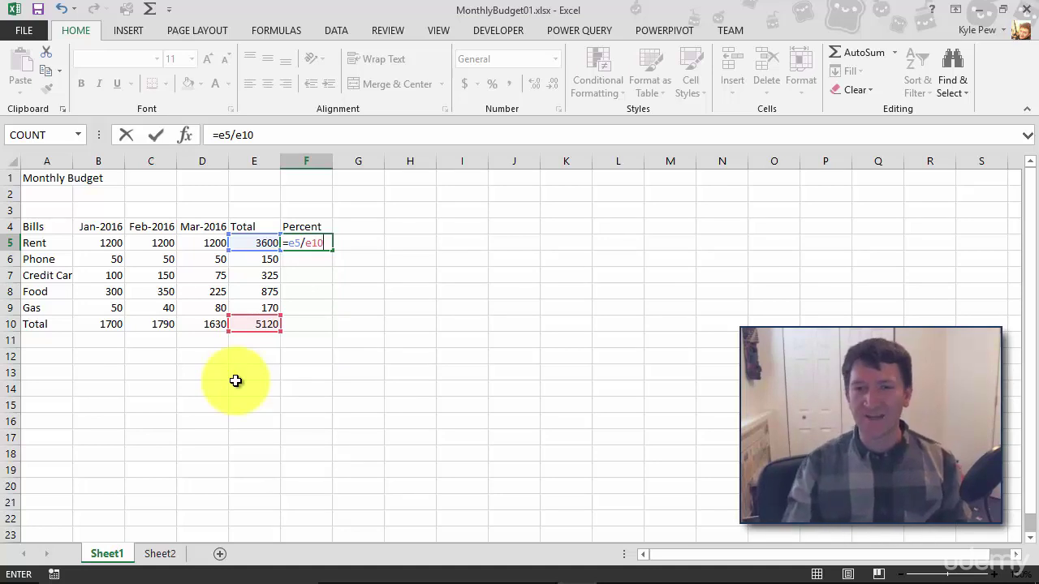
pyautogui.press('Return')
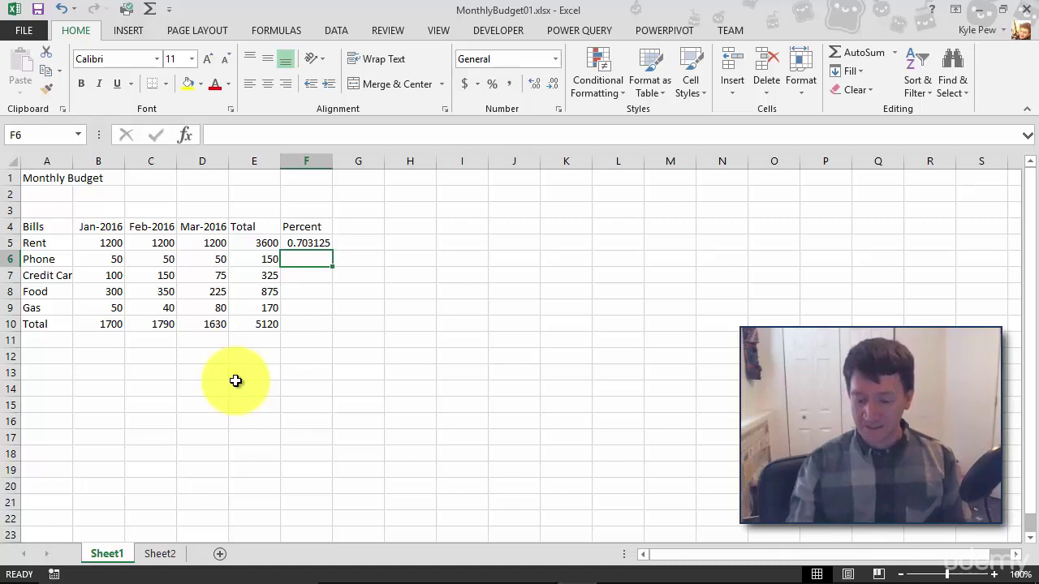
pyautogui.press('Up')
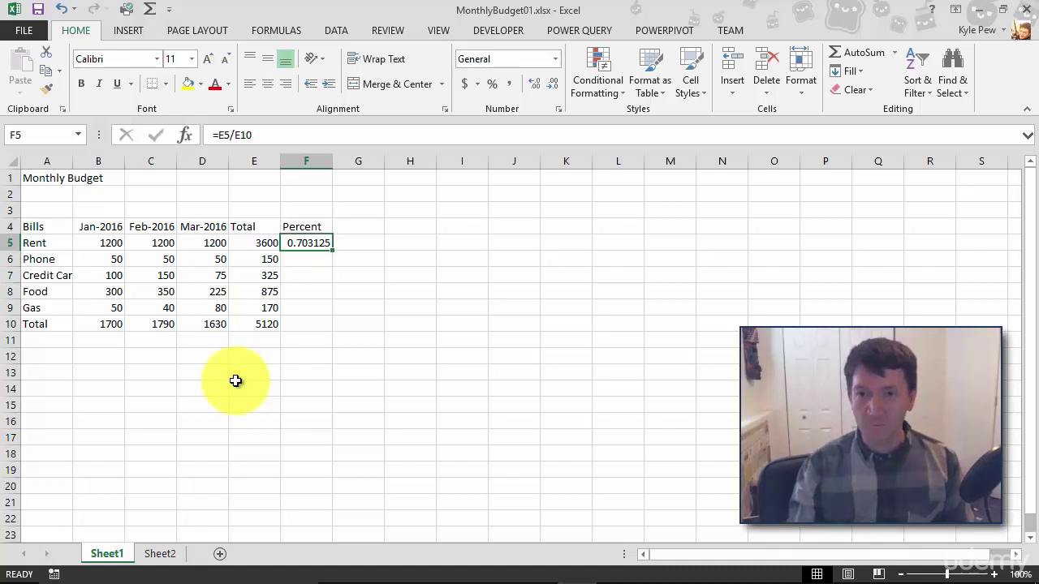
pyautogui.doubleClick(317, 242)
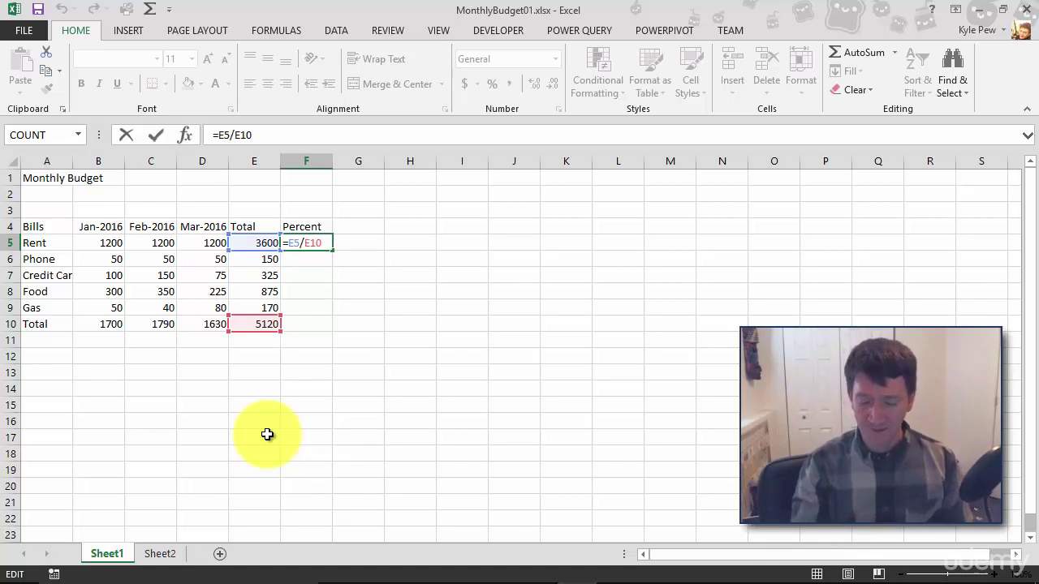
pyautogui.press('Return')
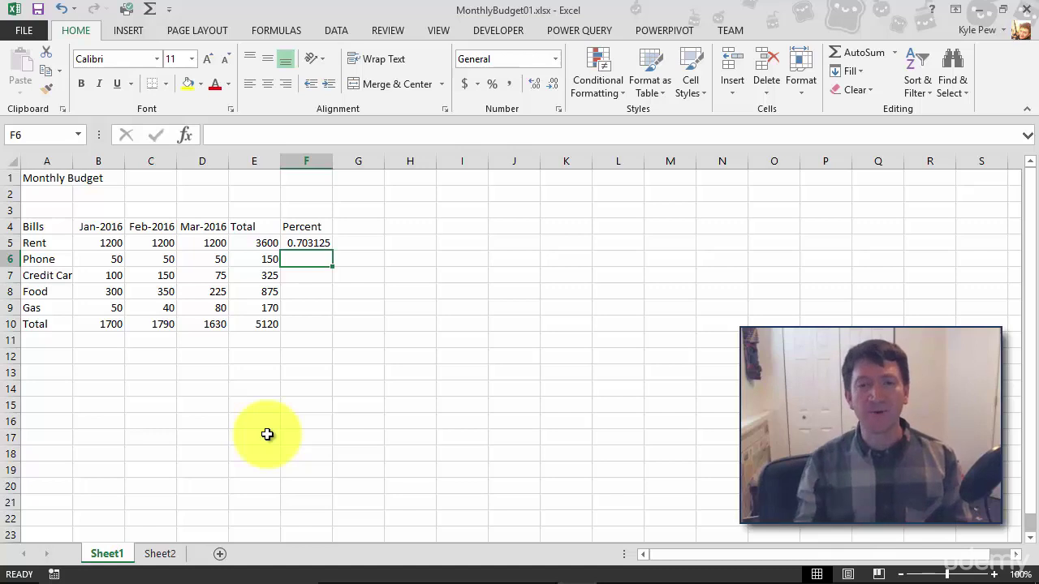
# Paste F5's percent formula into F6:F9, producing #DIV/0! errors from the shifted divisor.
pyautogui.click(313, 244)
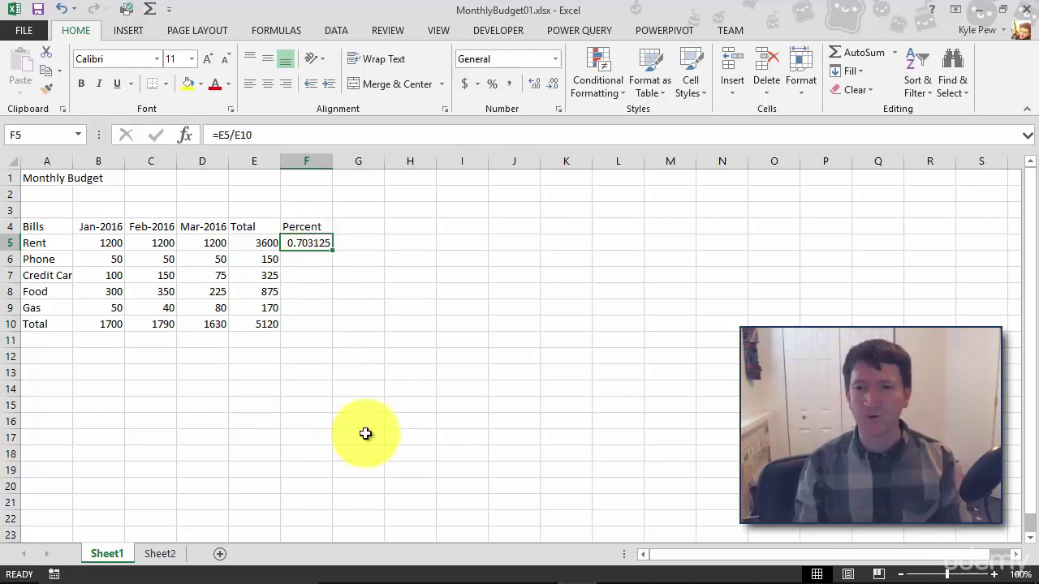
pyautogui.moveTo(305, 260); pyautogui.dragTo(306, 303)
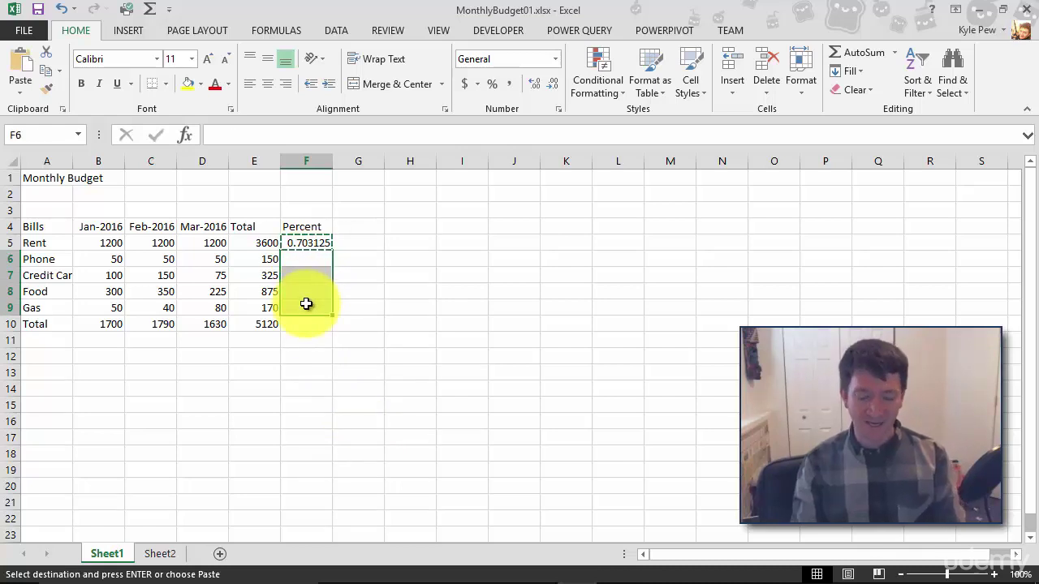
pyautogui.hotkey('ctrl', 'v')
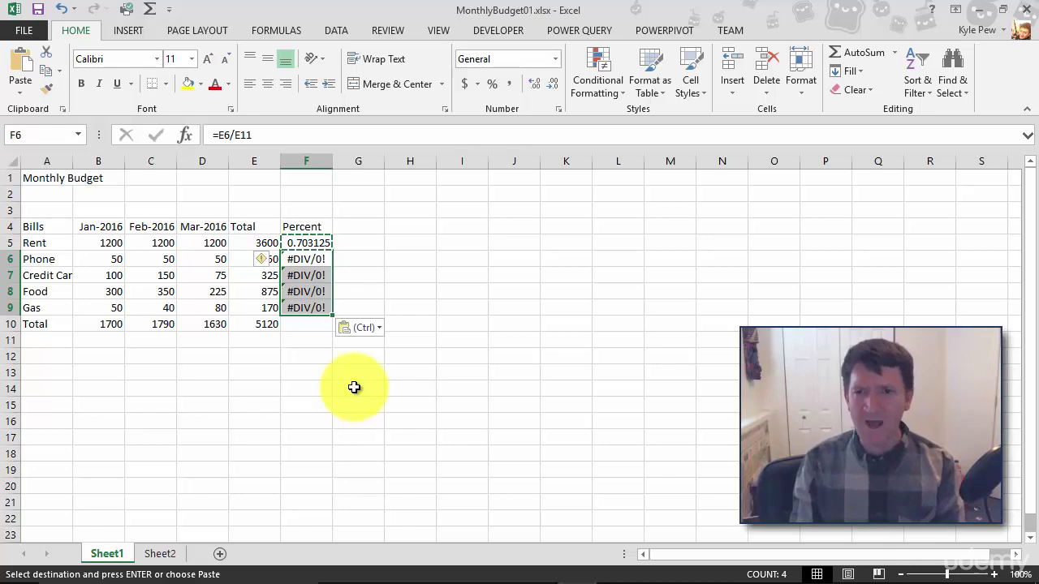
pyautogui.press('Escape')
pyautogui.click(303, 261)
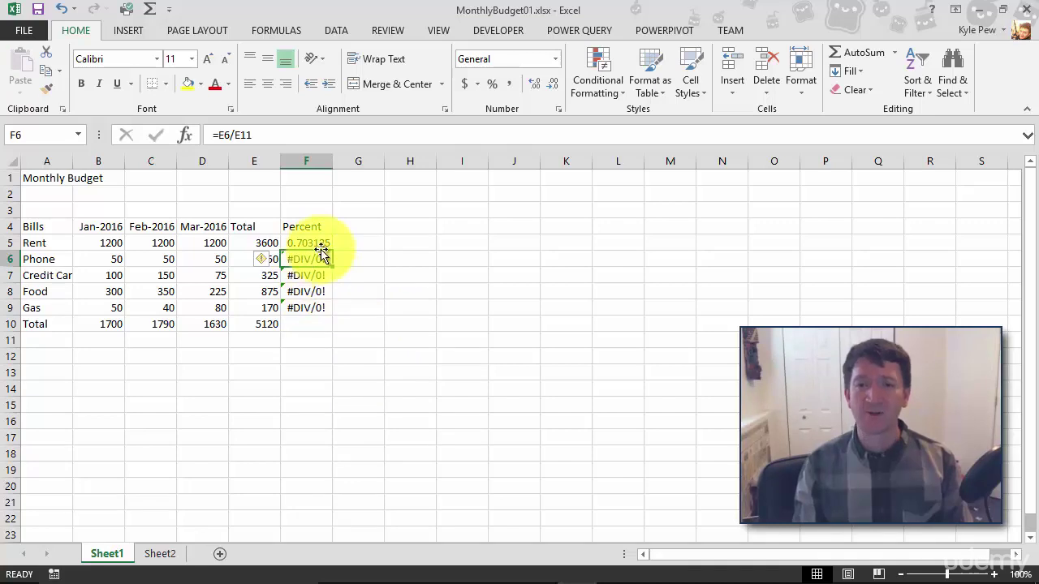
pyautogui.doubleClick(325, 257)
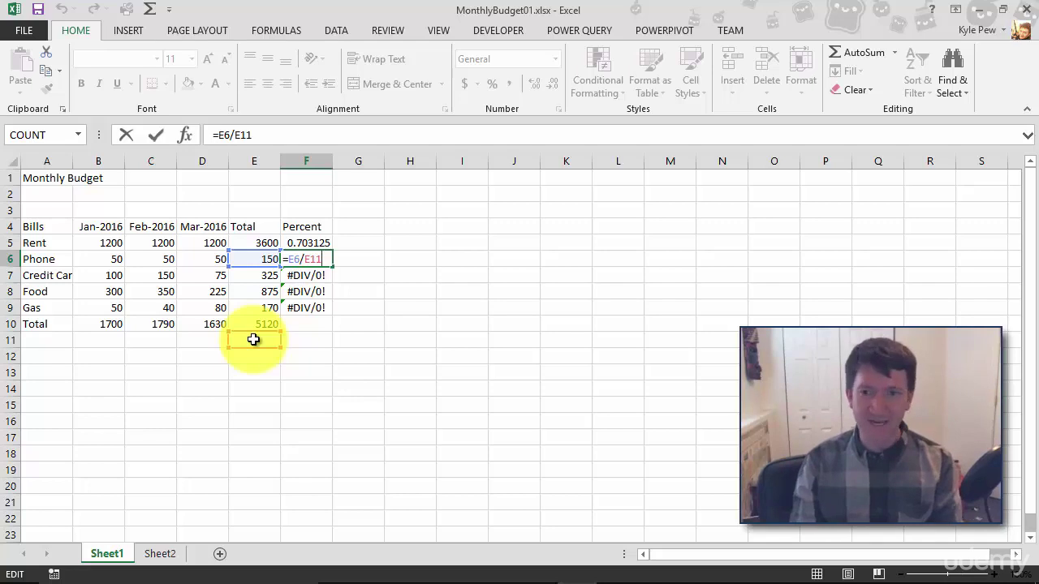
pyautogui.press('Escape')
pyautogui.doubleClick(311, 276)
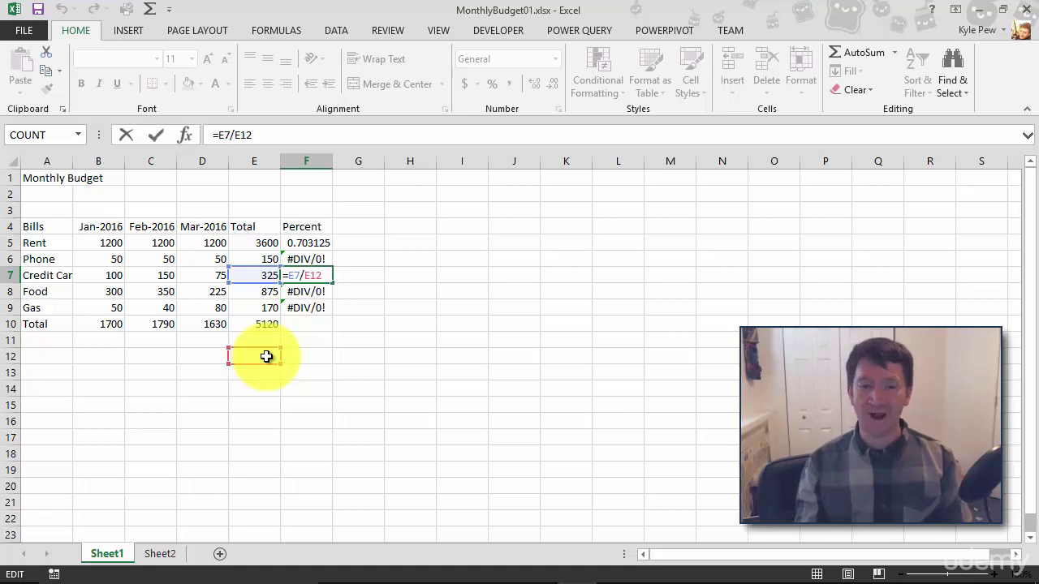
pyautogui.hotkey('ctrl', 'Return')
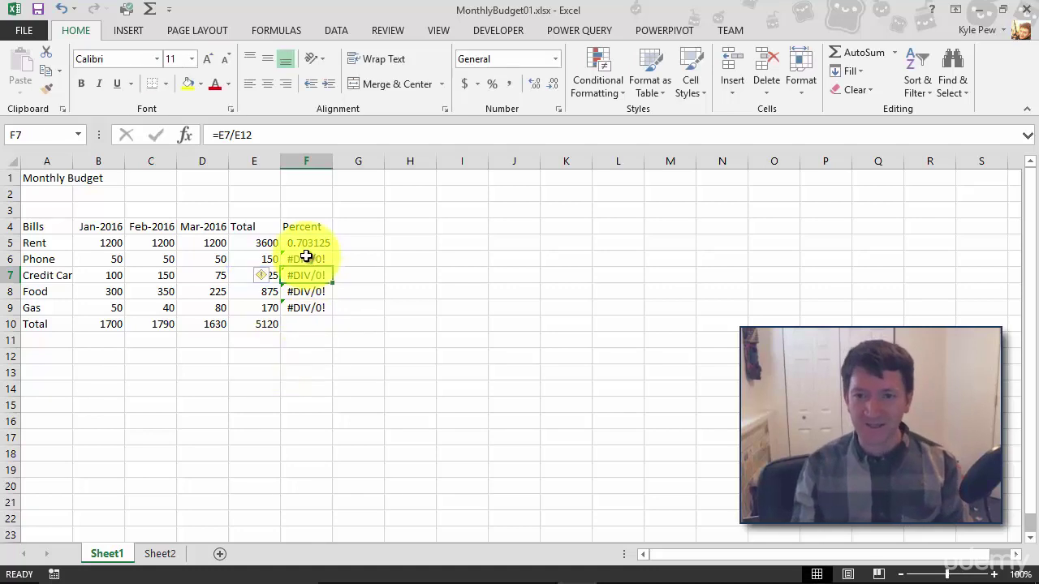
# Delete the #DIV/0! formulas in F6:F9 and reopen F5's formula for editing.
pyautogui.moveTo(303, 260); pyautogui.dragTo(302, 303)
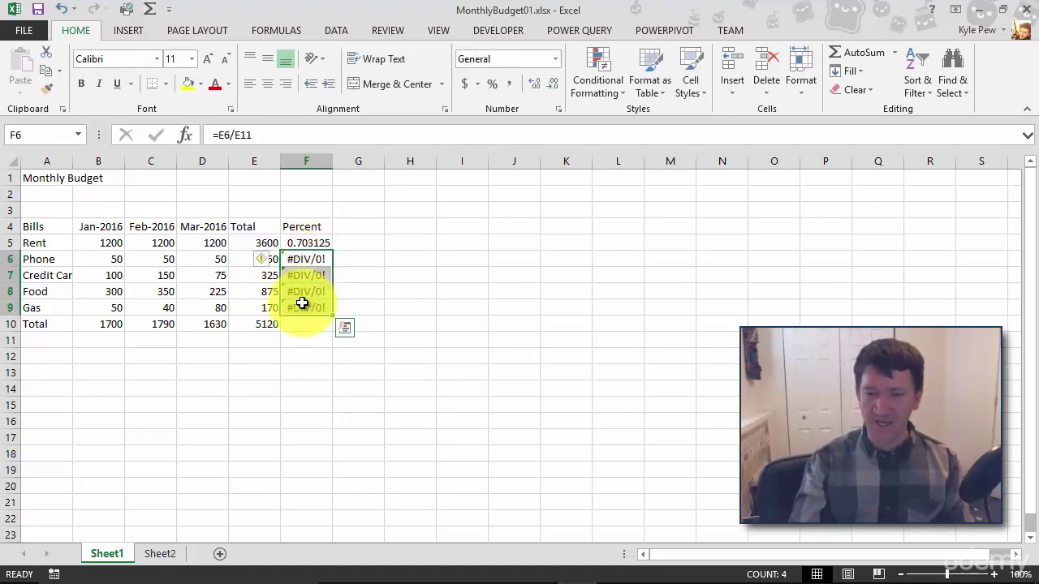
pyautogui.press('Delete')
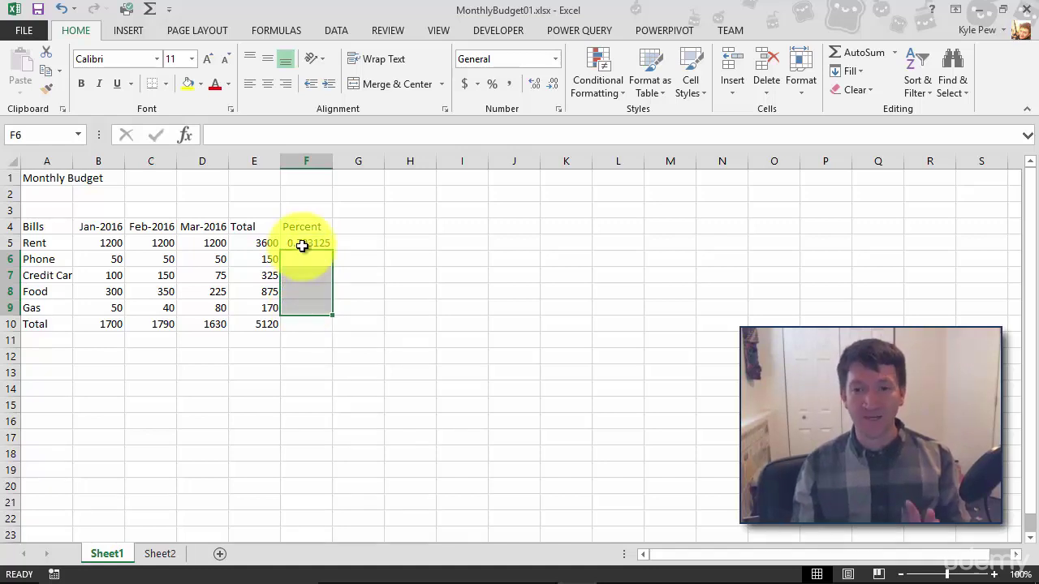
pyautogui.doubleClick(301, 245)
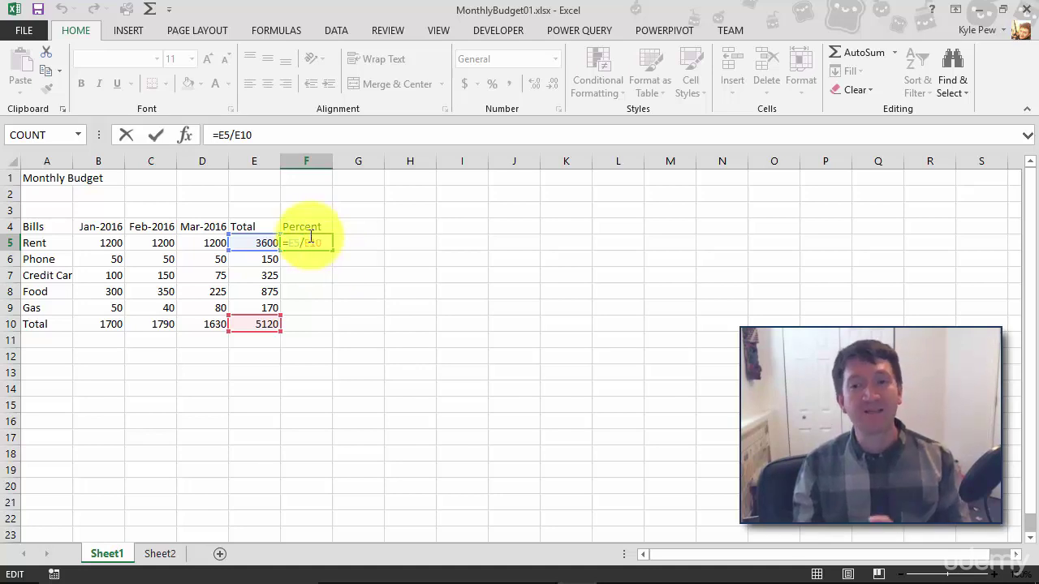
# Make F5's divisor absolute so the formula reads =E5/$E$10.
pyautogui.click(309, 245)
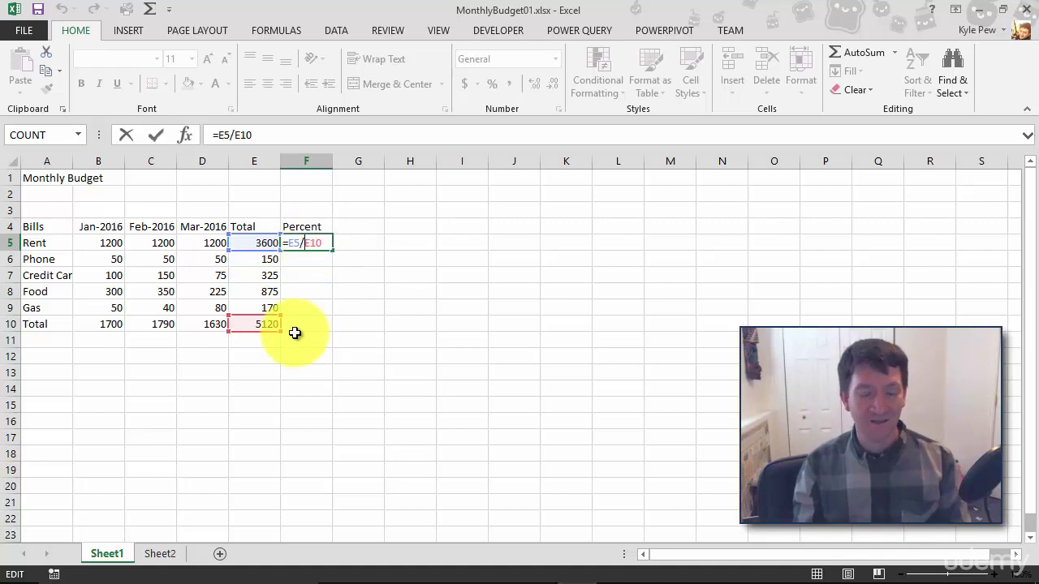
pyautogui.write('$')
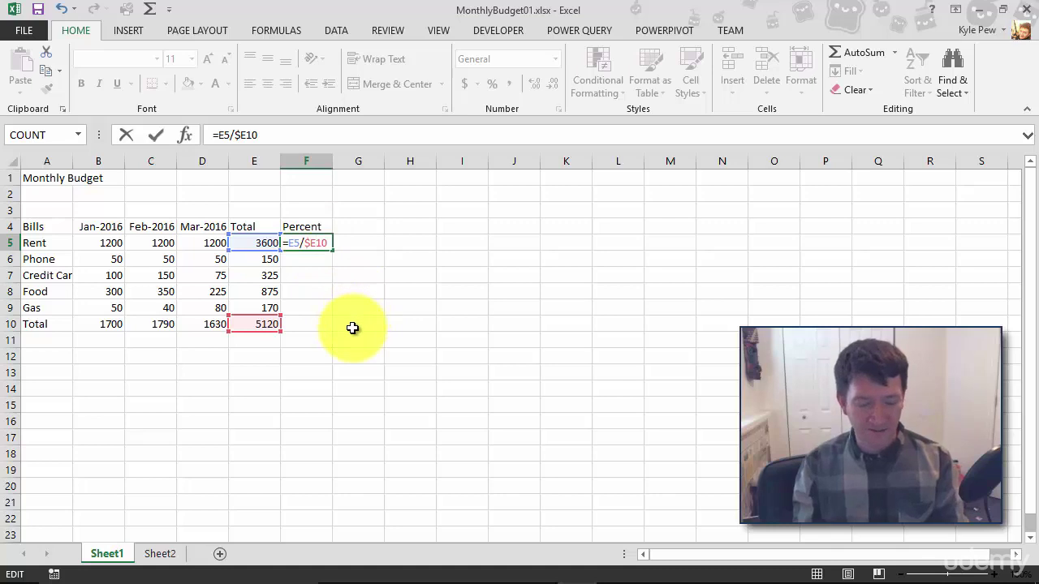
pyautogui.press('Right')
pyautogui.write('$')
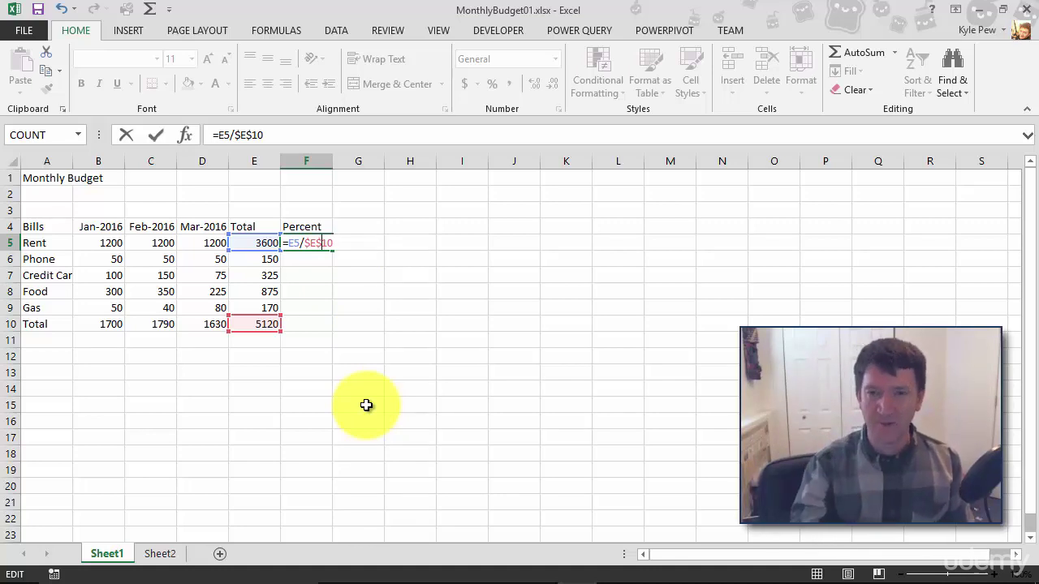
pyautogui.press('Return')
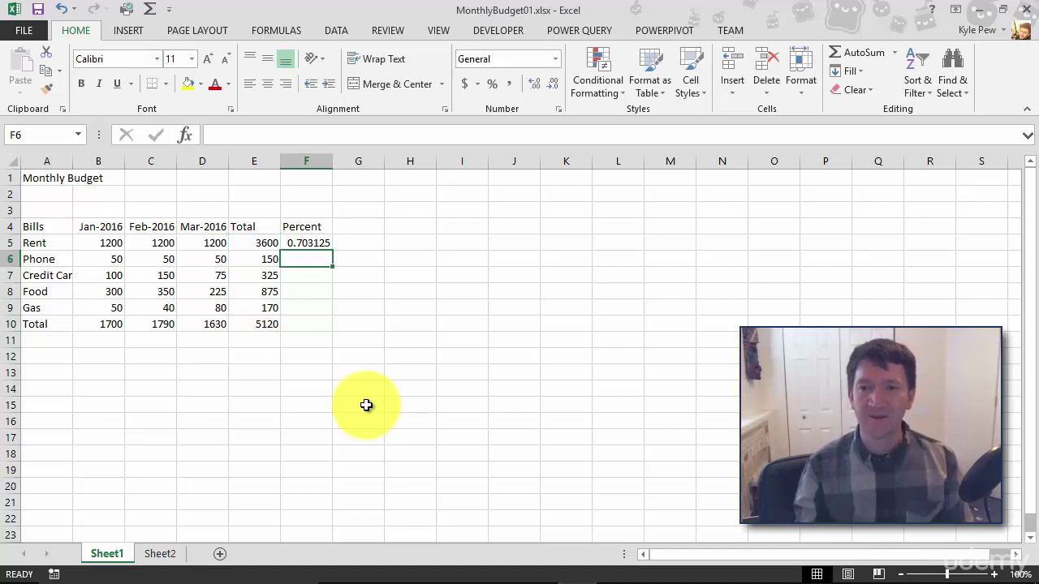
# Fill =E5/$E$10 down F6:F9, giving 0.029297, 0.063477, 0.170898 and 0.033203, and verify the formulas.
pyautogui.click(307, 244)
pyautogui.hotkey('ctrl', 'c')
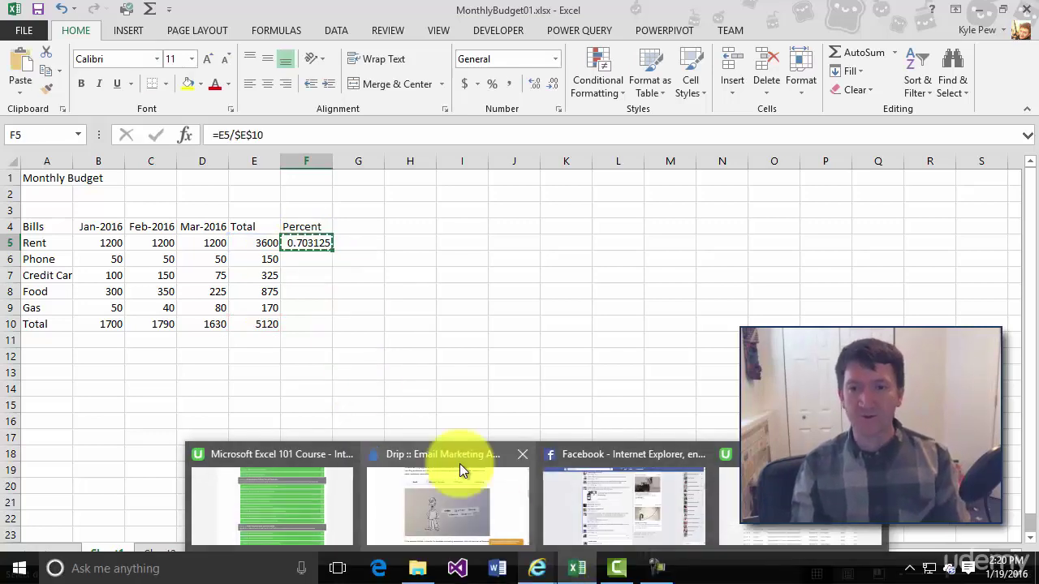
pyautogui.moveTo(308, 260); pyautogui.dragTo(298, 310)
pyautogui.hotkey('ctrl', 'v')
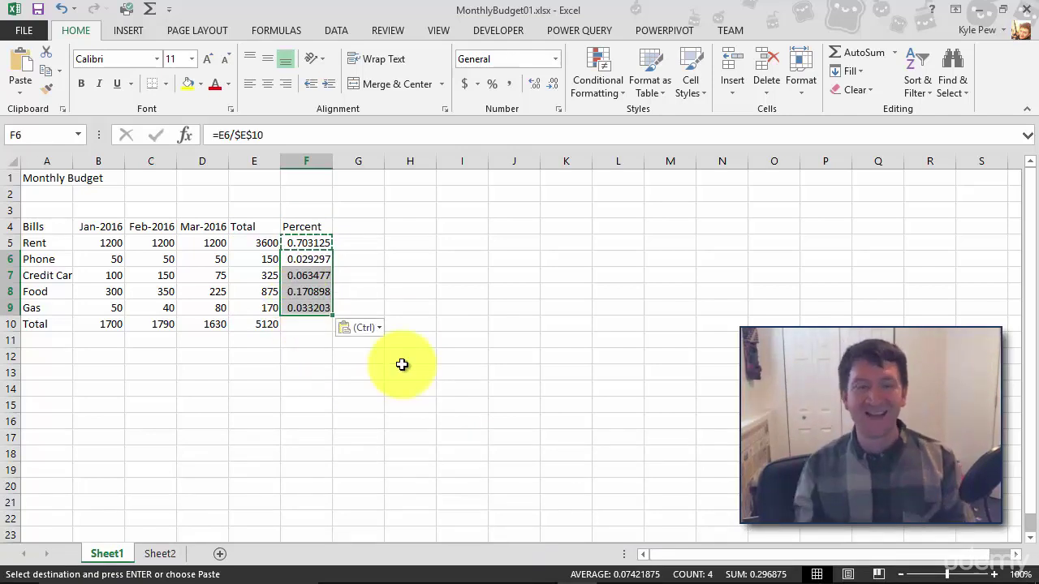
pyautogui.doubleClick(317, 258)
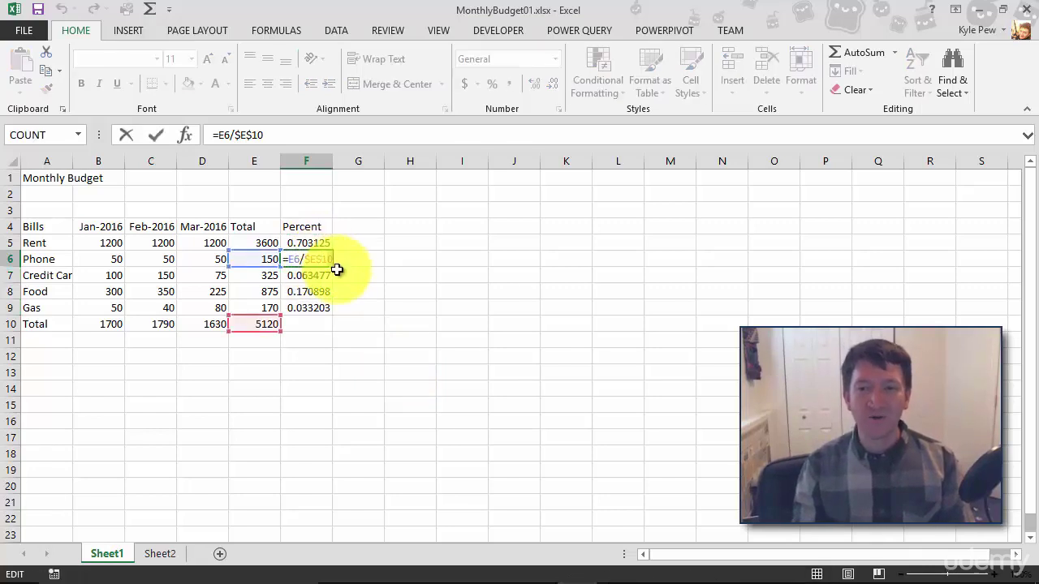
pyautogui.doubleClick(323, 277)
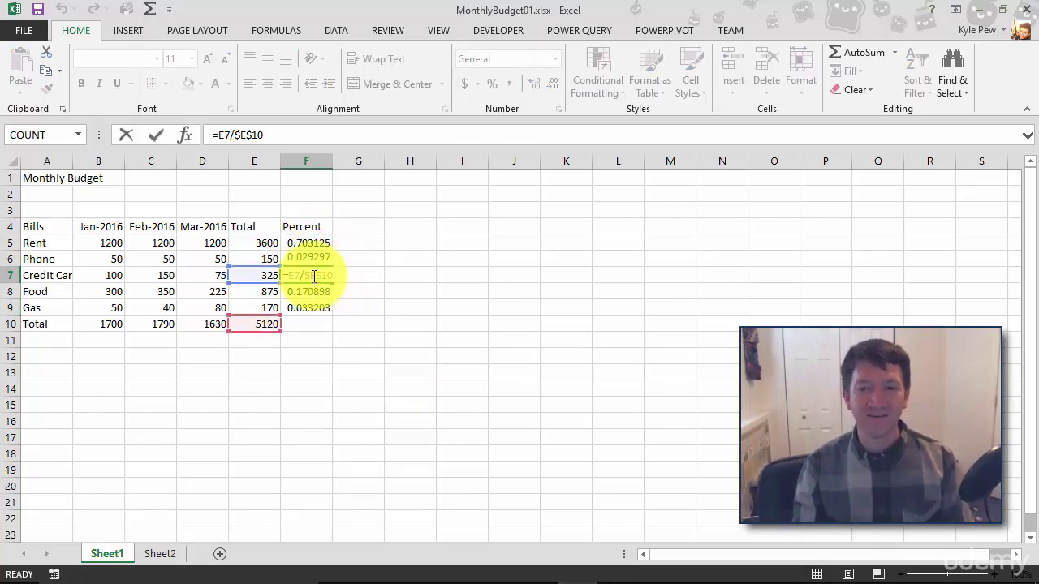
pyautogui.doubleClick(315, 291)
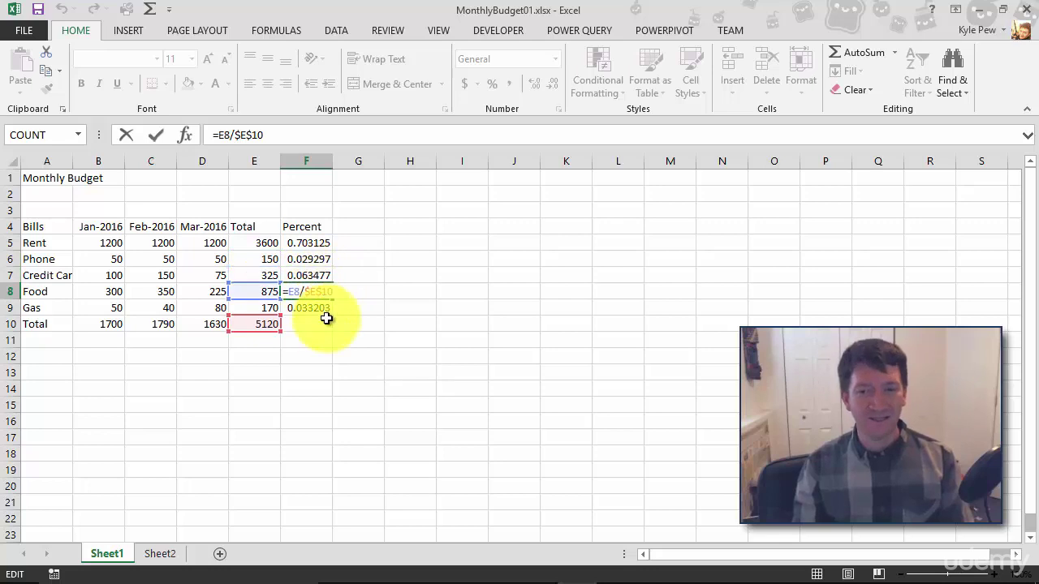